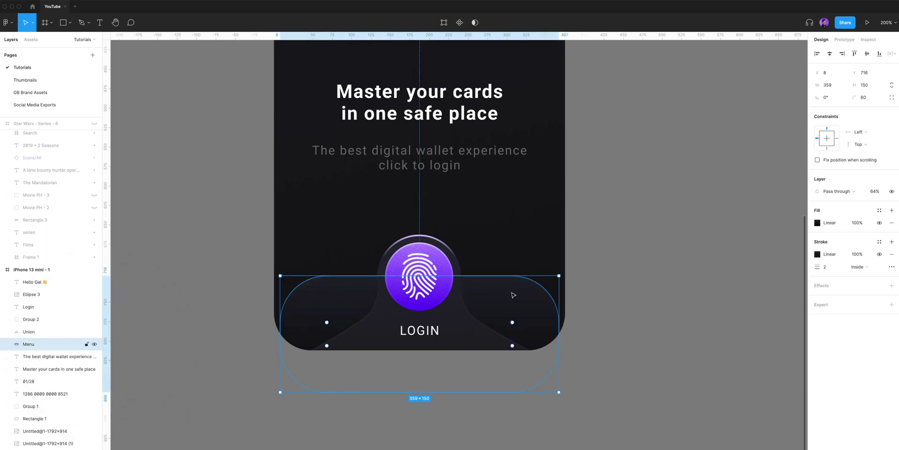
- Hide the Menu layer on the wallet screen with Shift+Cmd+H
key("shift+super+h")
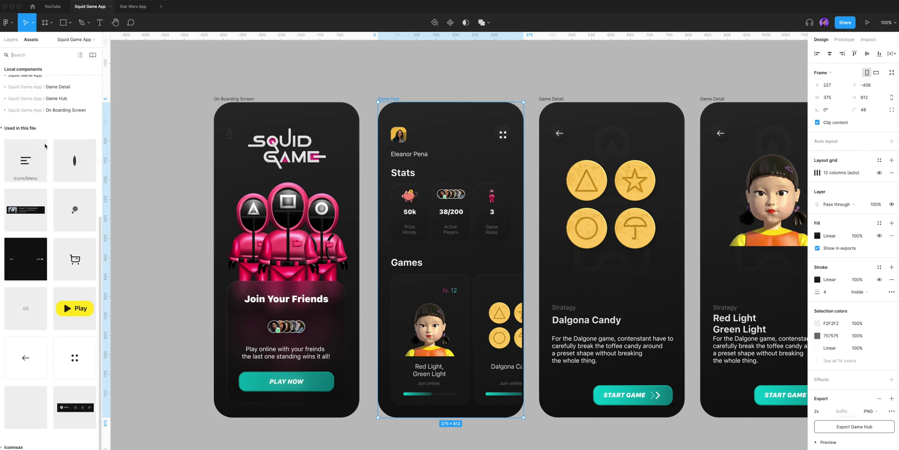
- Open the insert-components dialog and switch its source list to the Squid Game local components
key("shift+i")
key("shift+i")
left_click(262, 183)
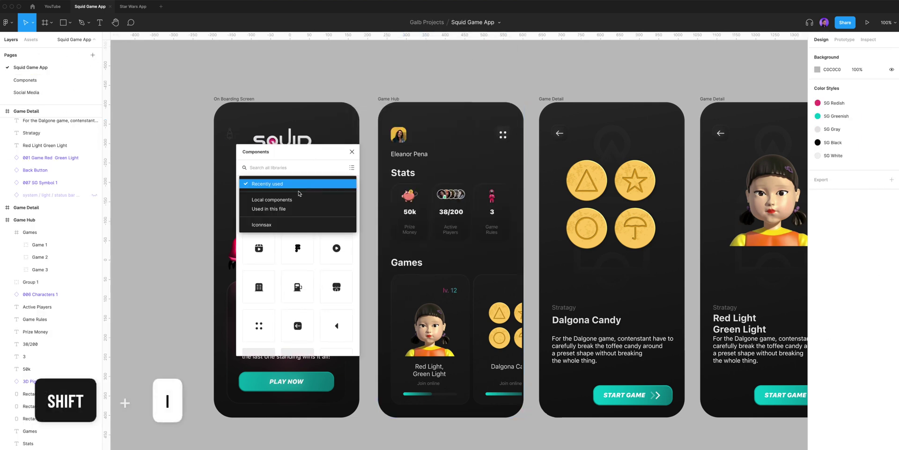
left_click(292, 196)
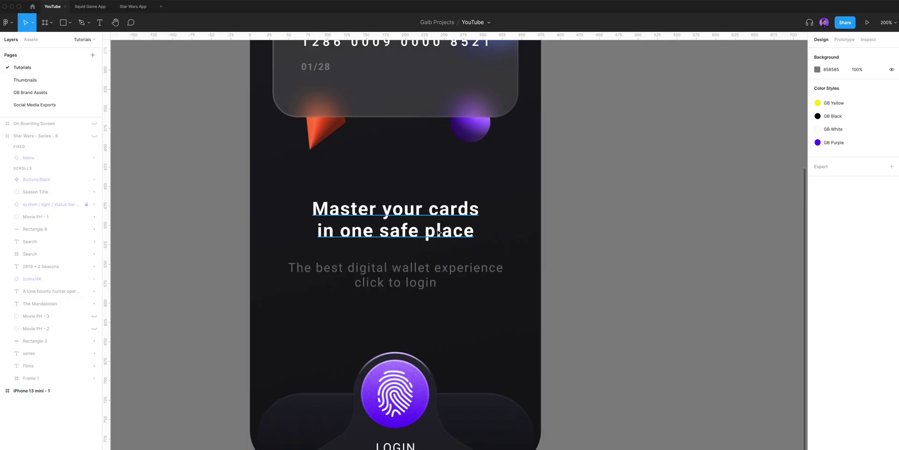
- Select the 'Master your cards' title and subtitle, then add auto layout with Shift+A
left_click(438, 231)
left_click(428, 279, "shift")
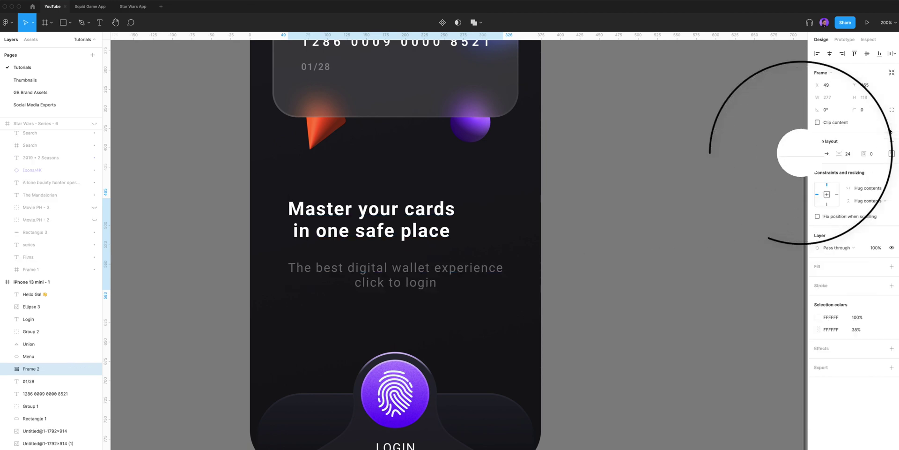
key("shift+a")
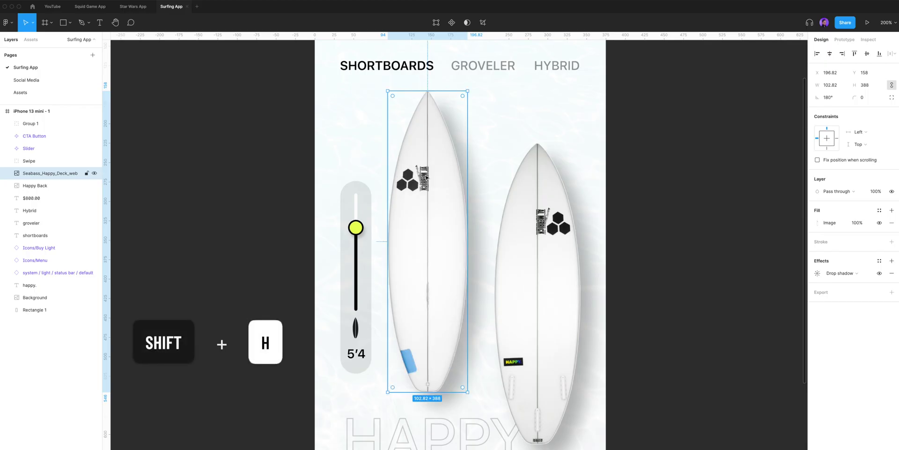
- Flip the left surfboard image vertically with Shift+V
key("shift+v")
key("shift+v")
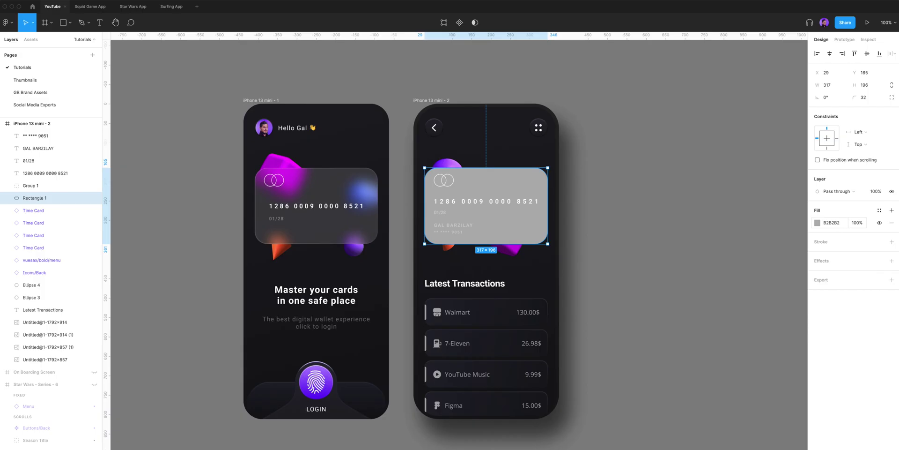
- Paste the first screen's frosted-glass card properties onto the grey card on the second screen
left_click(631, 146)
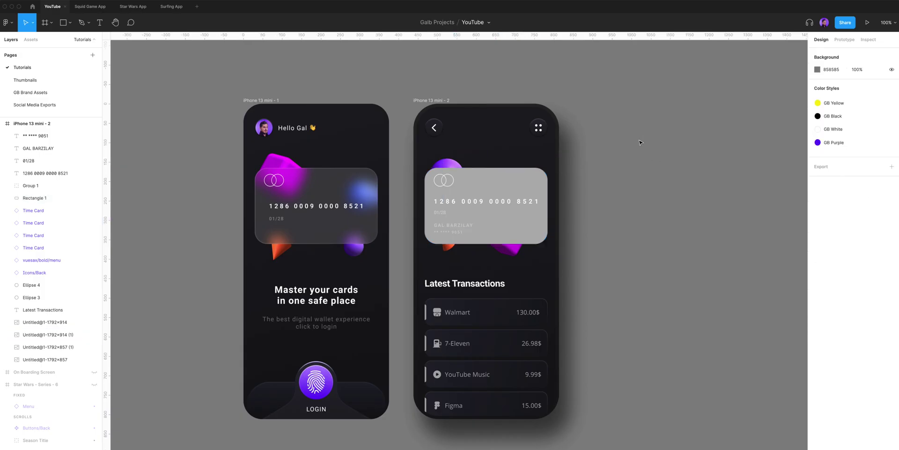
left_click_drag(610, 158, 640, 155)
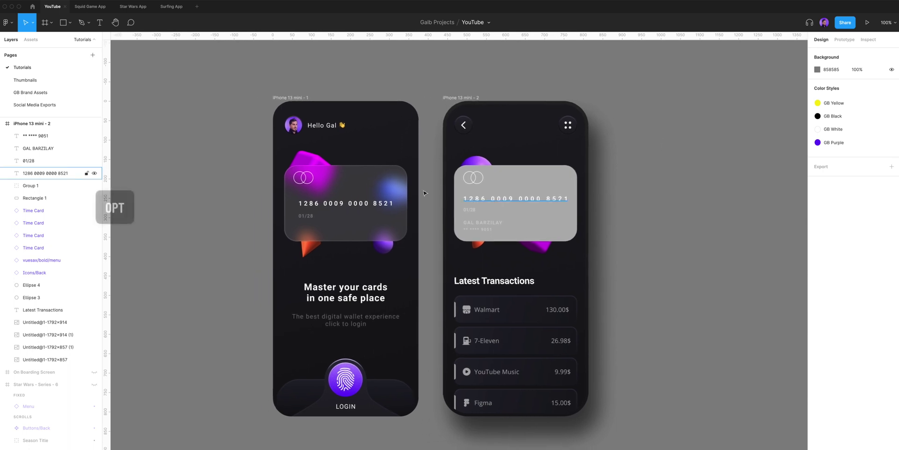
left_click(371, 175)
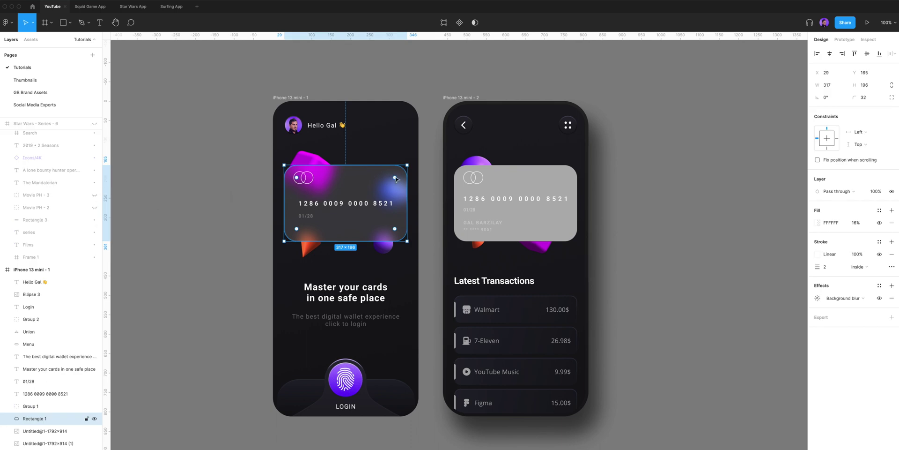
left_click(530, 173, "alt")
key("ctrl+alt+v")
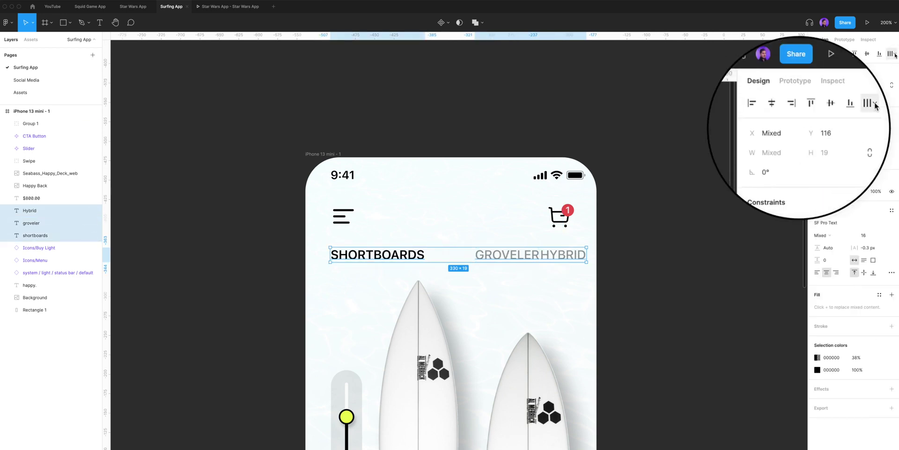
- Tidy up the three surfing category labels and the four wallet transaction cards into even spacing
left_click(895, 54)
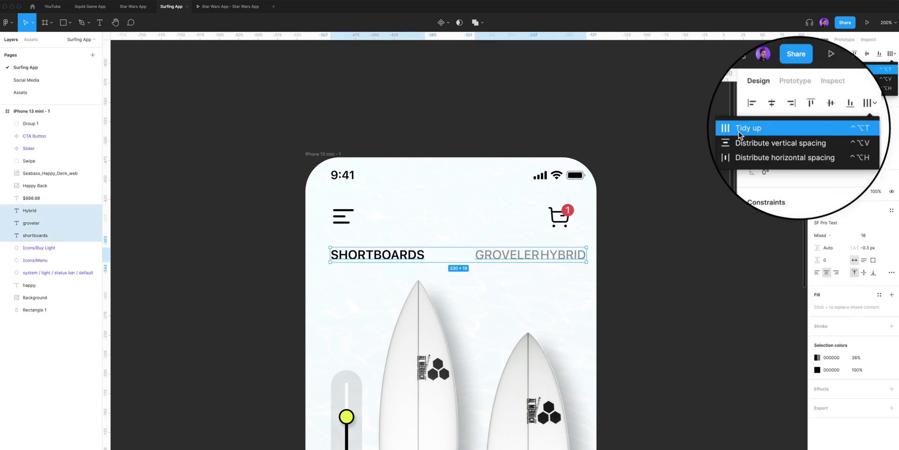
left_click(815, 68)
mouse_move(433, 268)
left_mouse_down()
mouse_move(379, 410)
mouse_move(379, 402)
left_mouse_up()
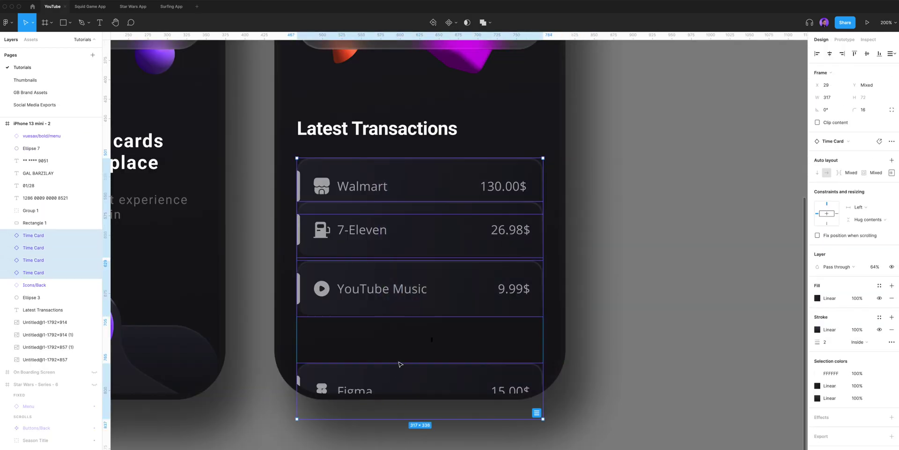
left_click(537, 412)
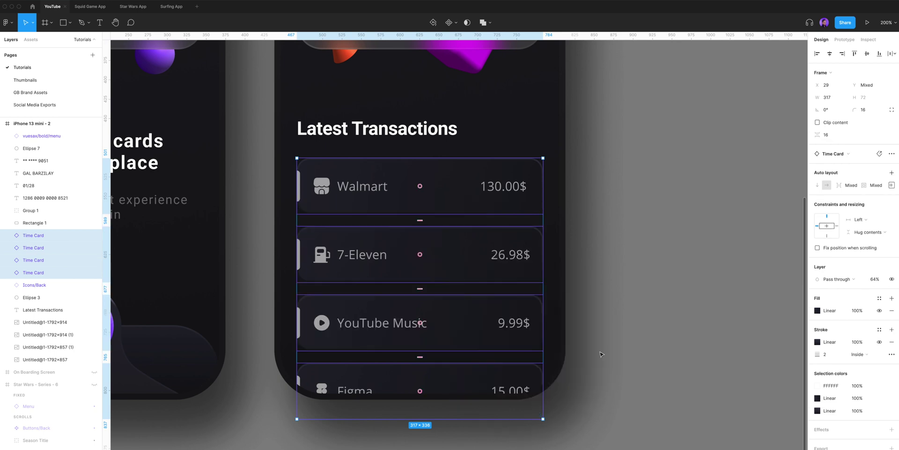
left_click_drag(627, 369, 385, 203)
key("ctrl+alt+t")
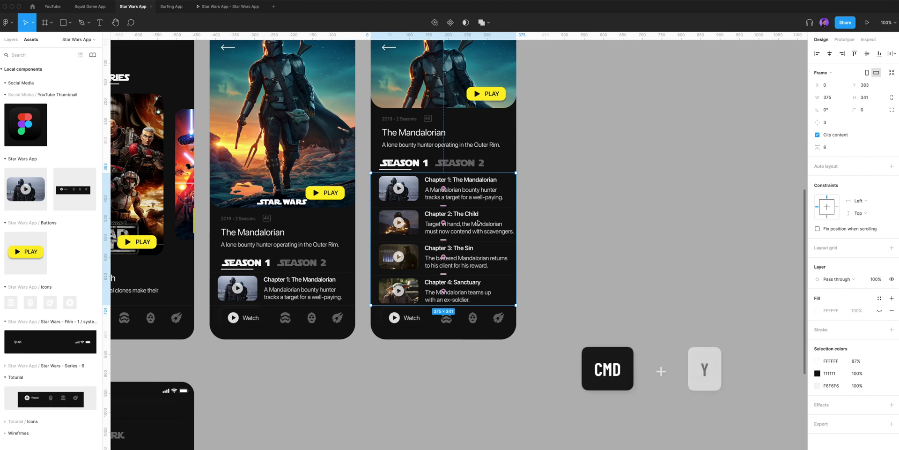
- Toggle outline view on the Star Wars screens with Cmd+Y and deselect the frames
key("super+y")
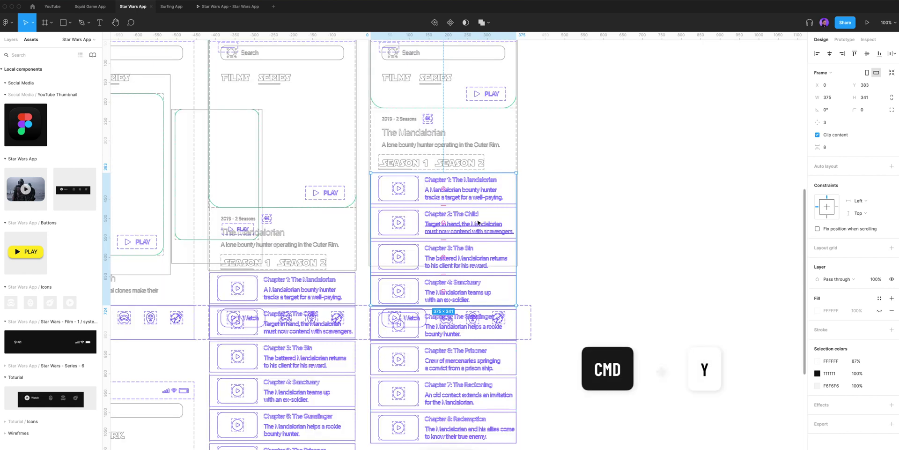
left_click(553, 169)
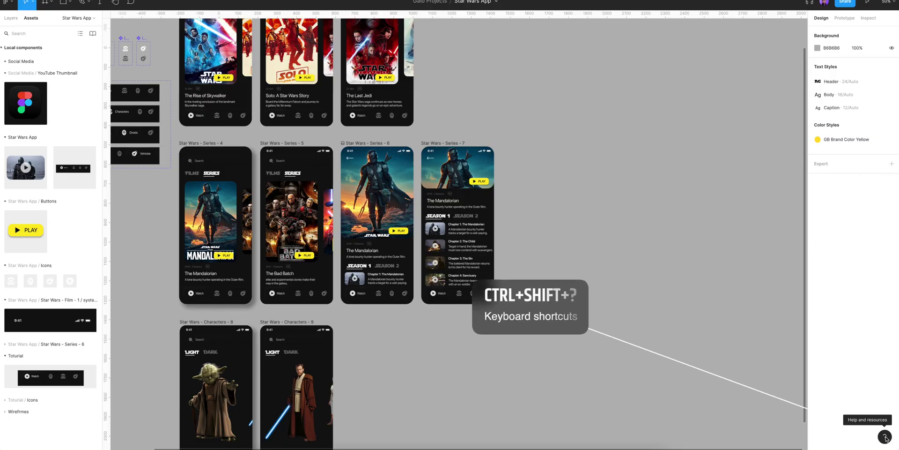
- Open the Keyboard shortcuts reference from the ? help menu
left_click(886, 438)
left_click(859, 368)
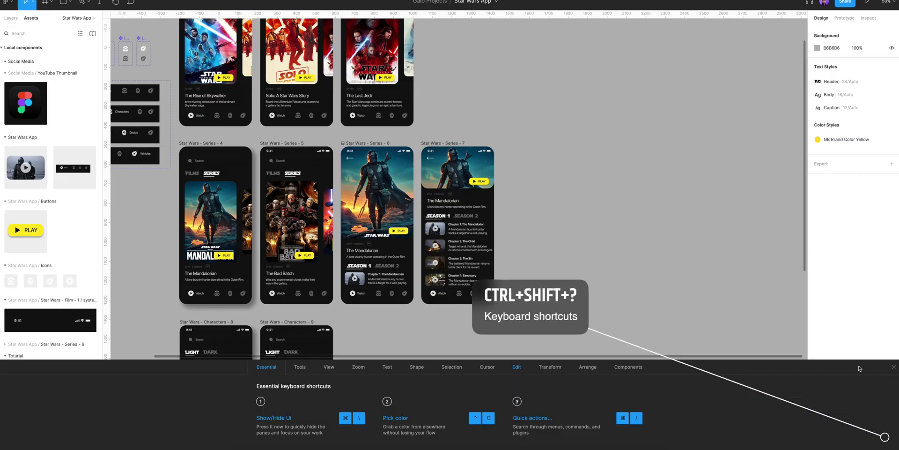